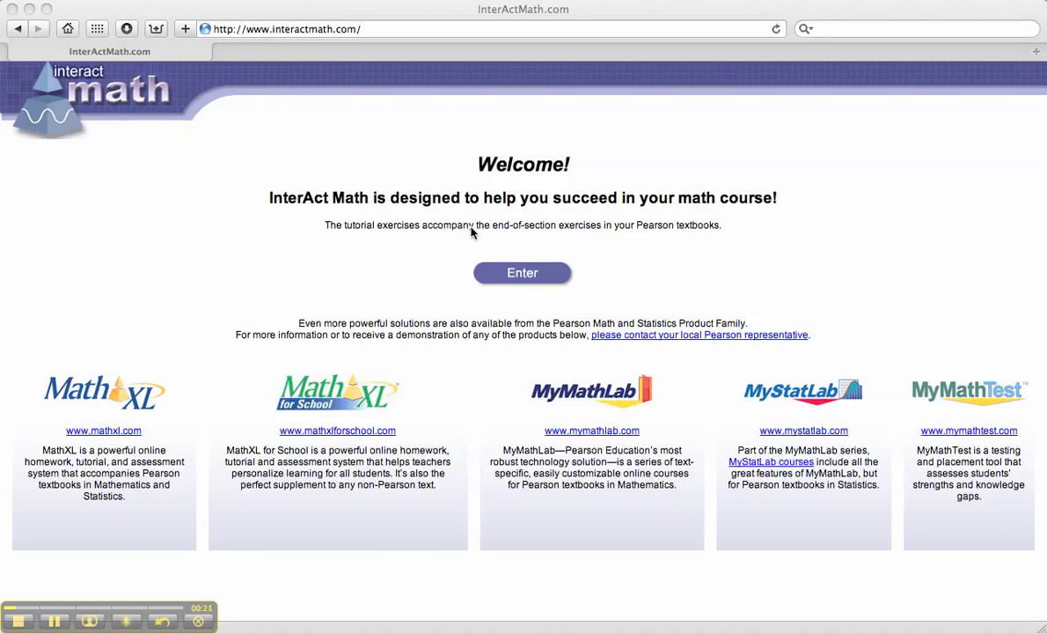
Step: Enter the InterAct Math site and submit Bittinger: Elementary Algebra, Concepts and Applications, 8e as the book
click(518, 273)
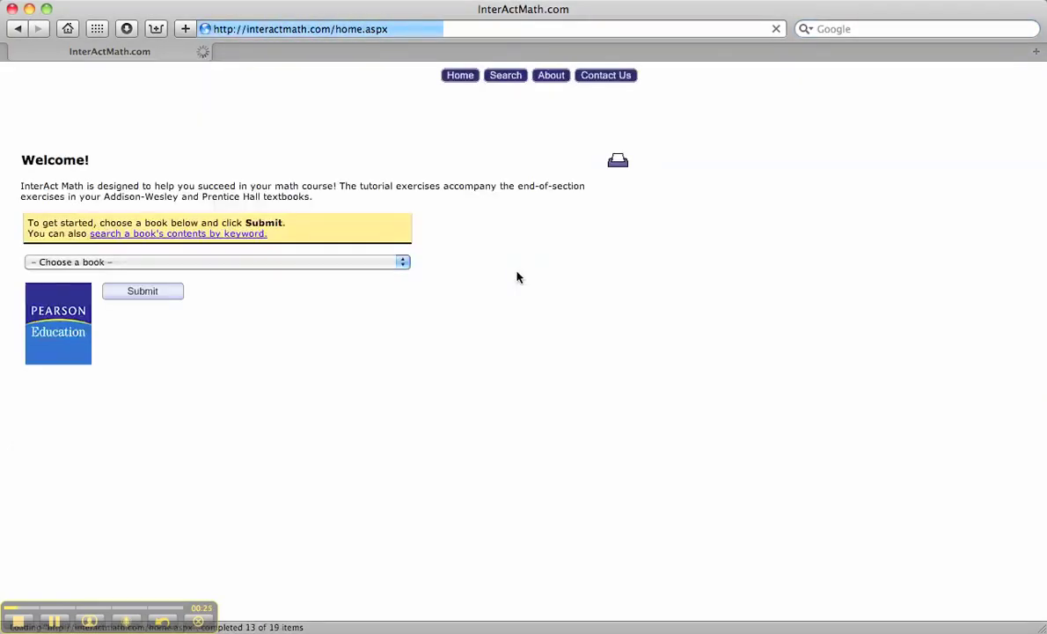
click(402, 262)
scroll(320, 304, down, 15)
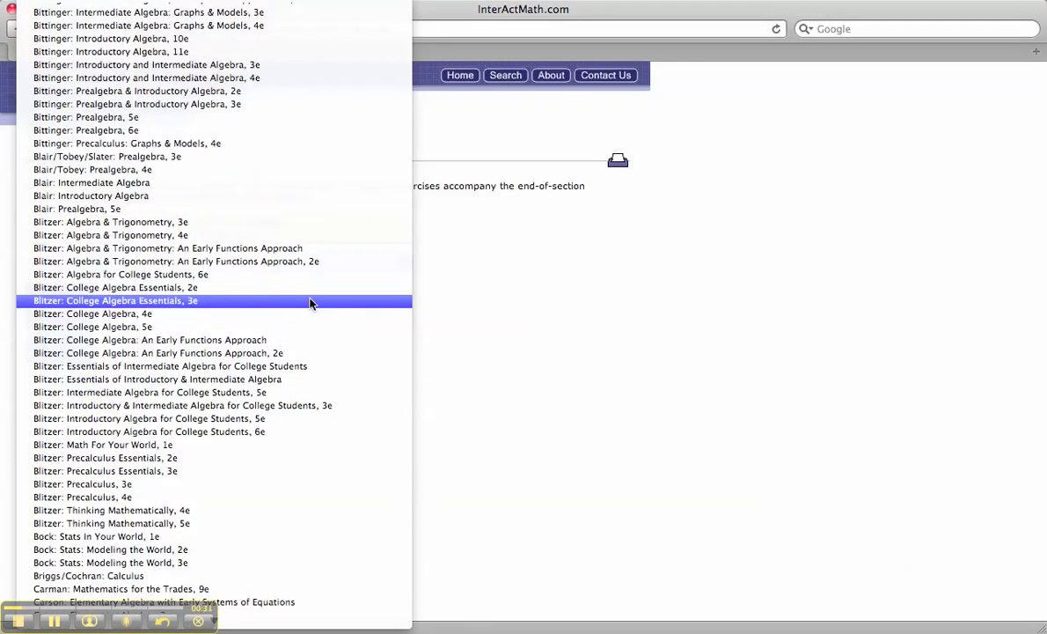
scroll(310, 302, up, 2)
scroll(311, 298, up, 3)
scroll(310, 295, up, 4)
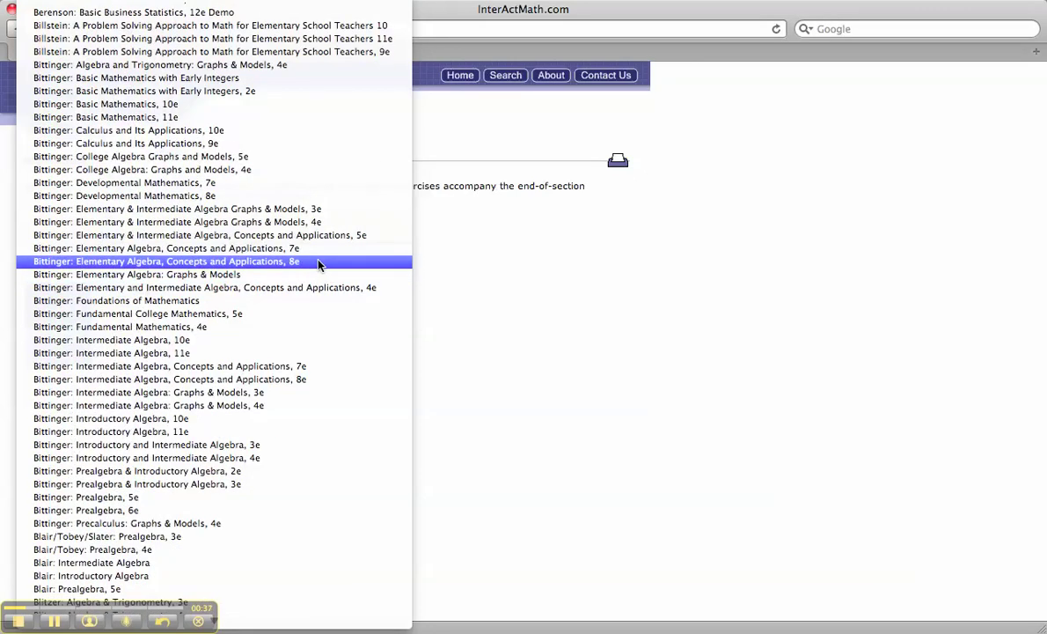
click(319, 264)
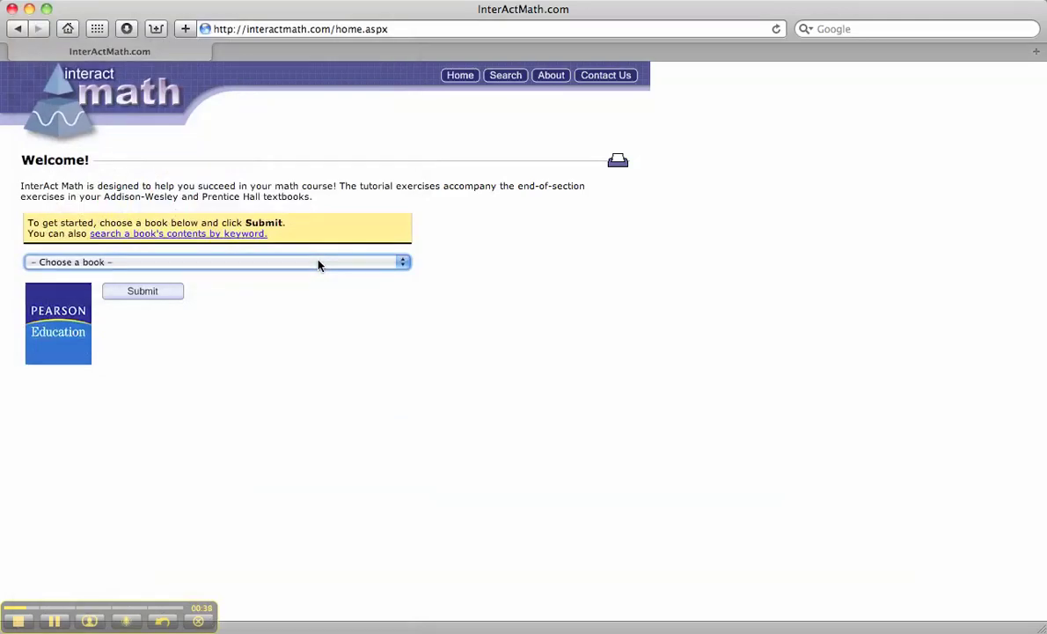
click(165, 294)
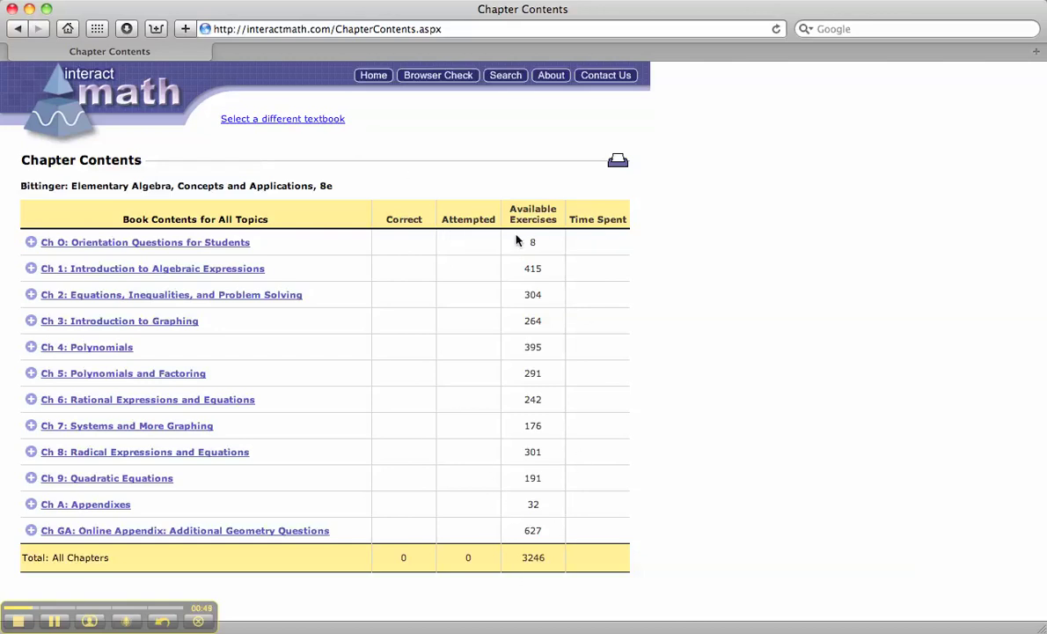
Step: Open Exercise 43 from the Simplify fractions objective in Chapter 1, Section 3: Fraction Notation
click(32, 270)
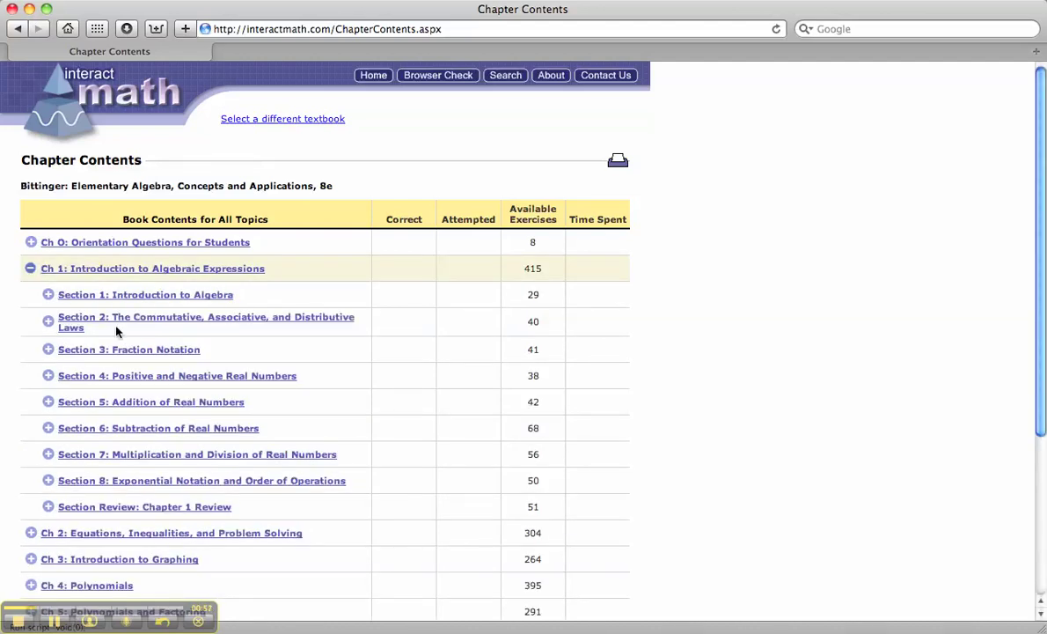
click(50, 351)
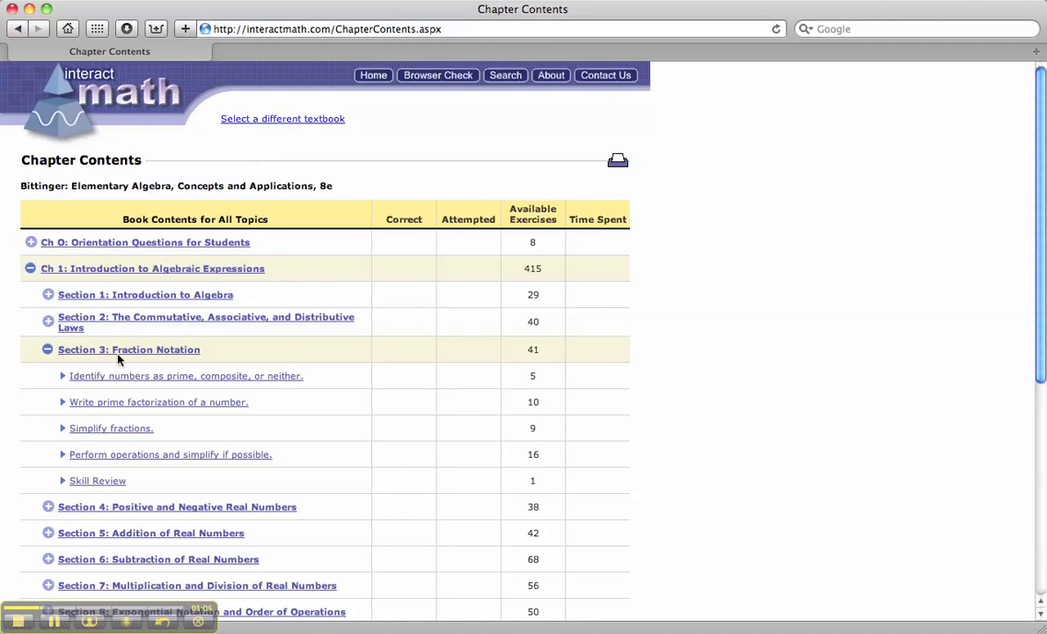
click(105, 431)
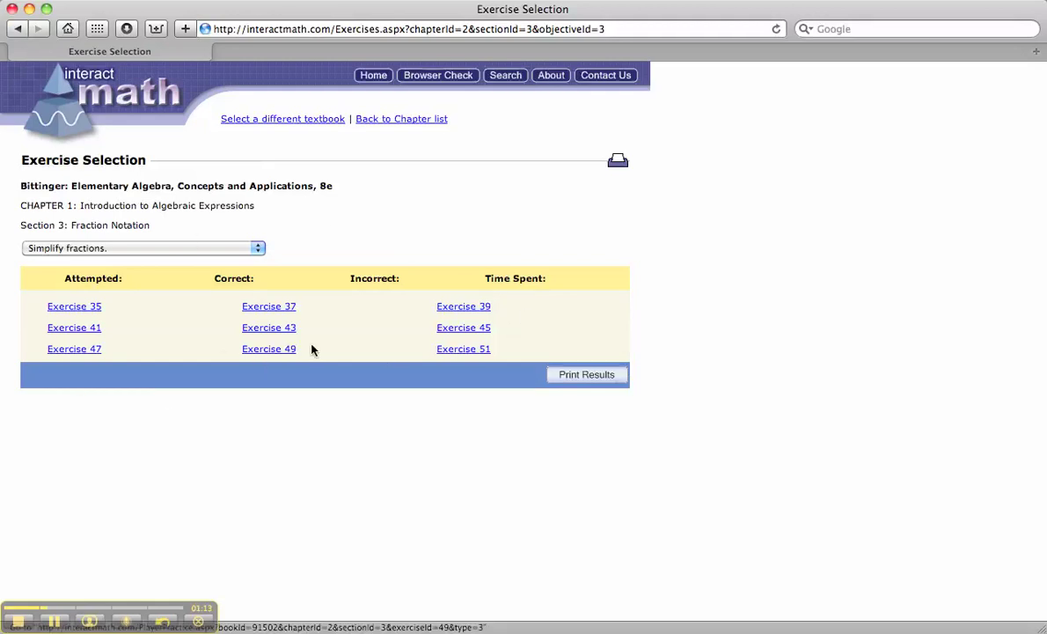
click(291, 329)
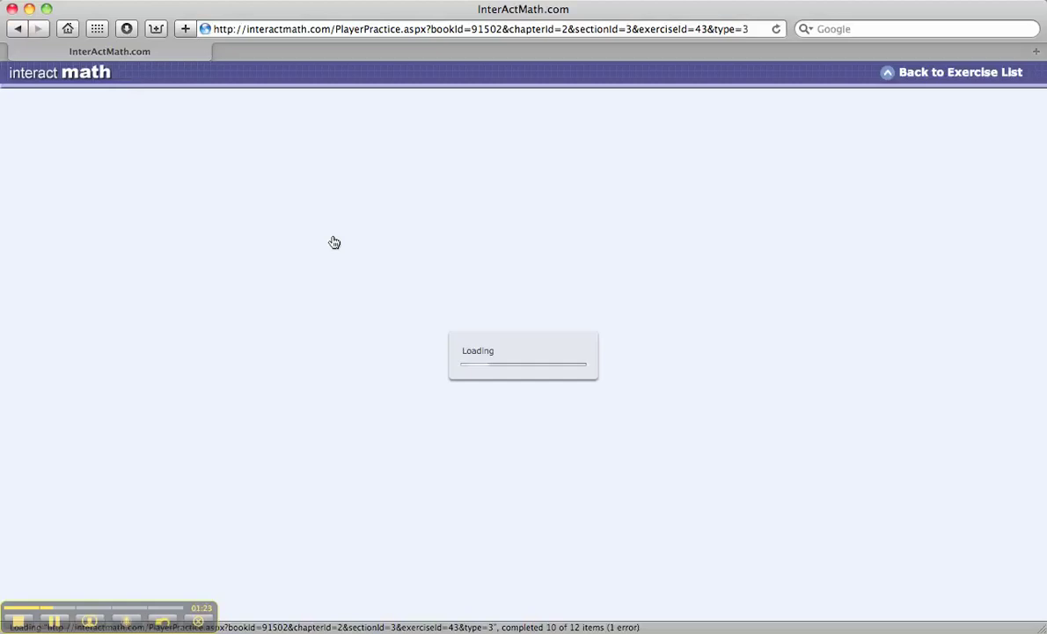
right_click(811, 192)
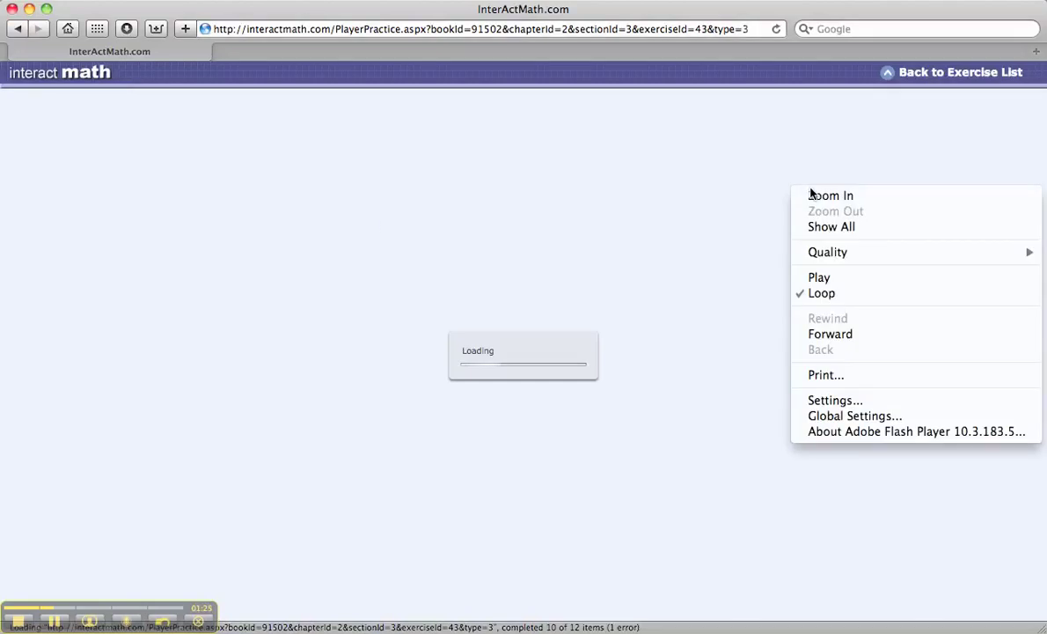
click(686, 14)
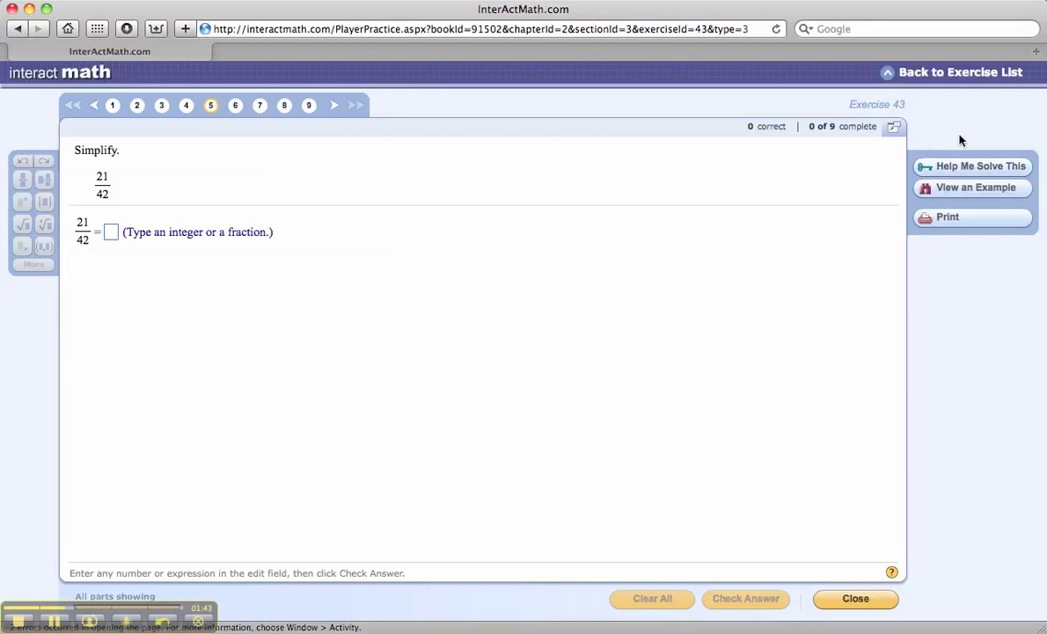
Step: Start the guided solution for simplifying 21/42 and submit Yes for whether 21 is a factor of 42
click(968, 167)
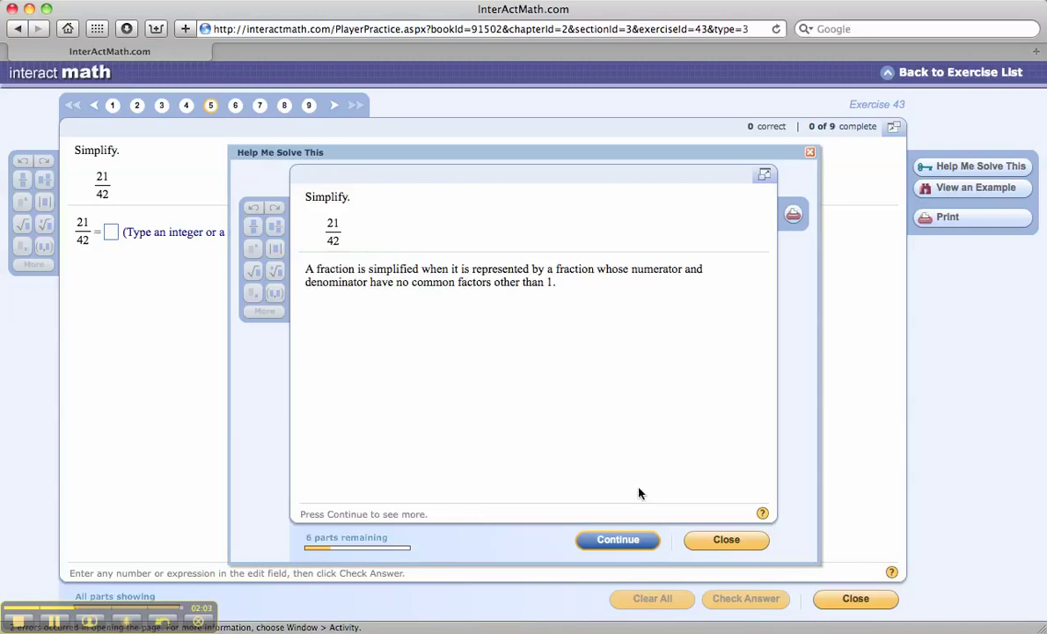
click(625, 540)
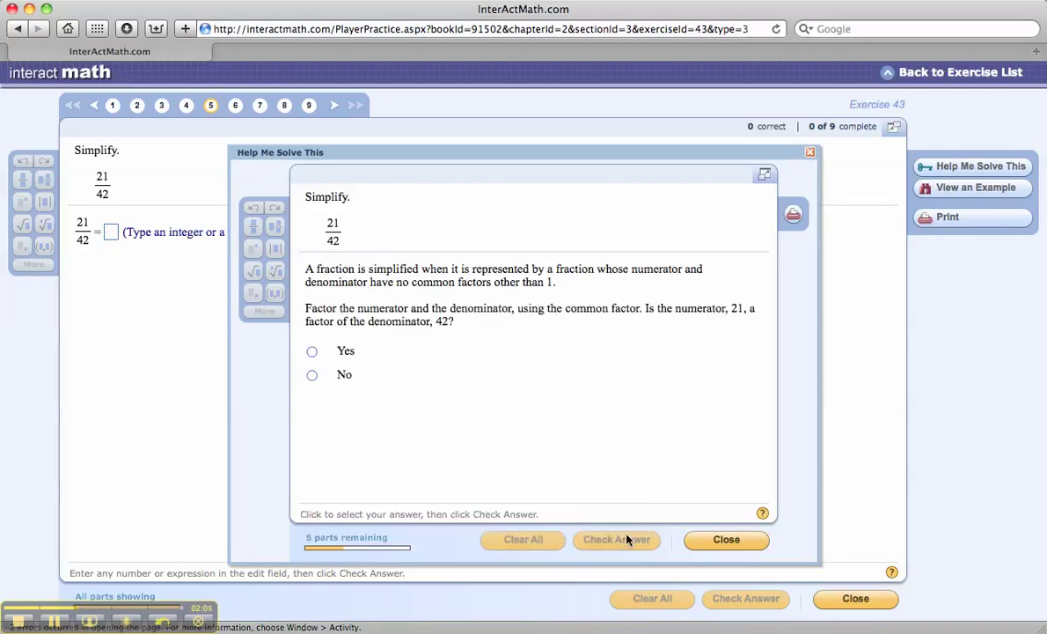
click(312, 352)
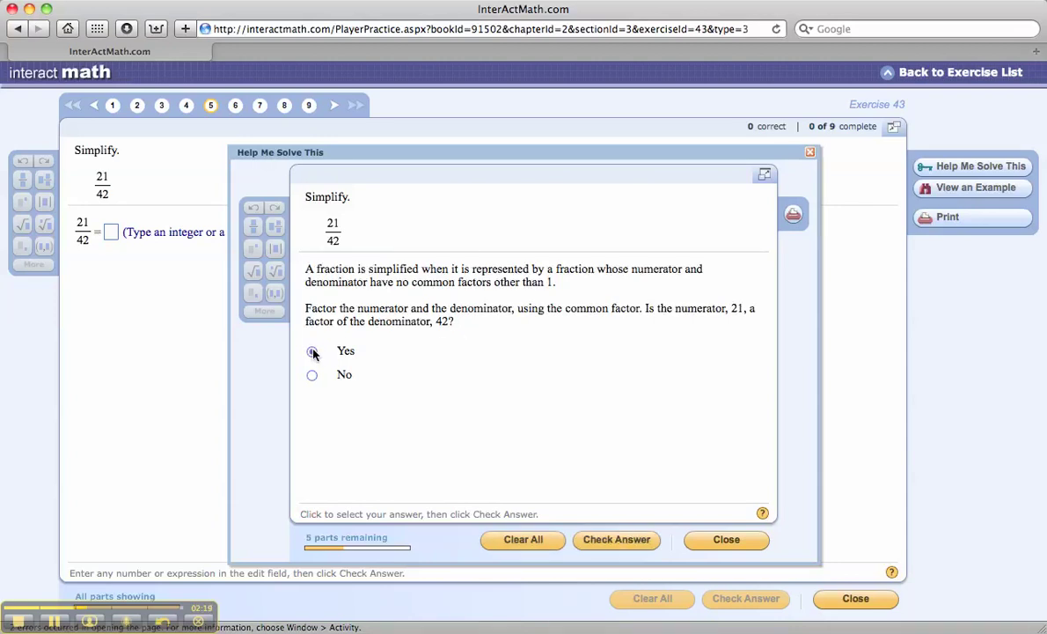
click(598, 540)
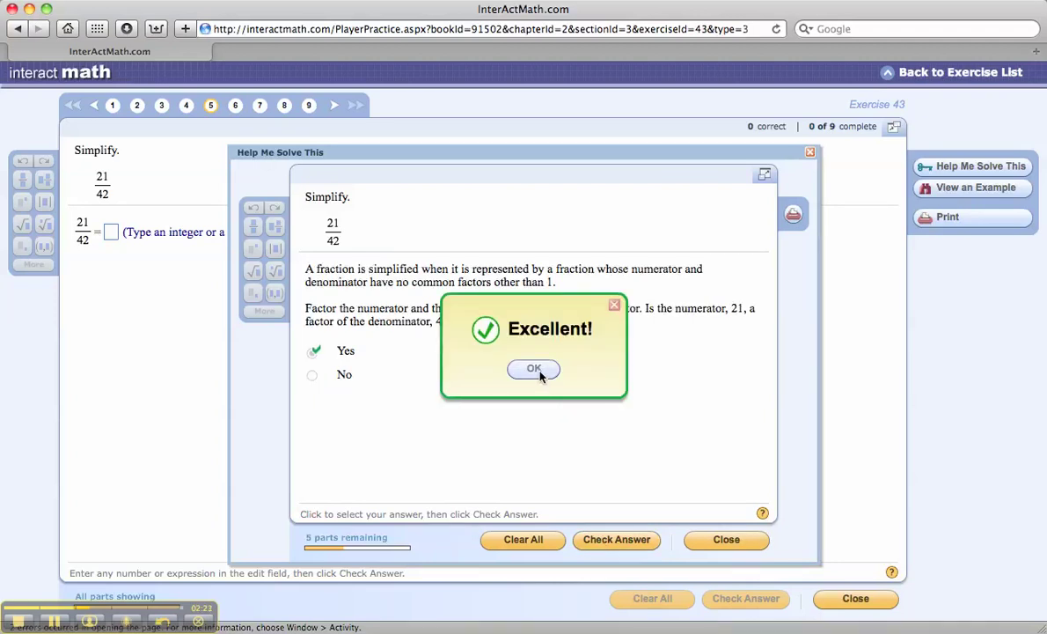
click(539, 371)
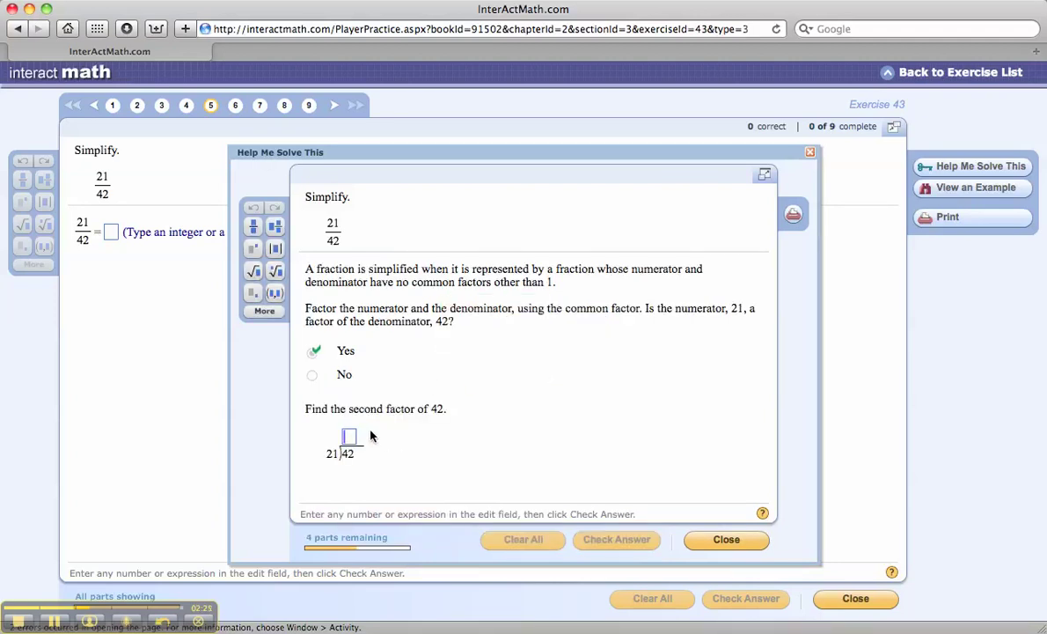
Step: Submit 2 as the second factor of 42 and close the guided solution
text(2)
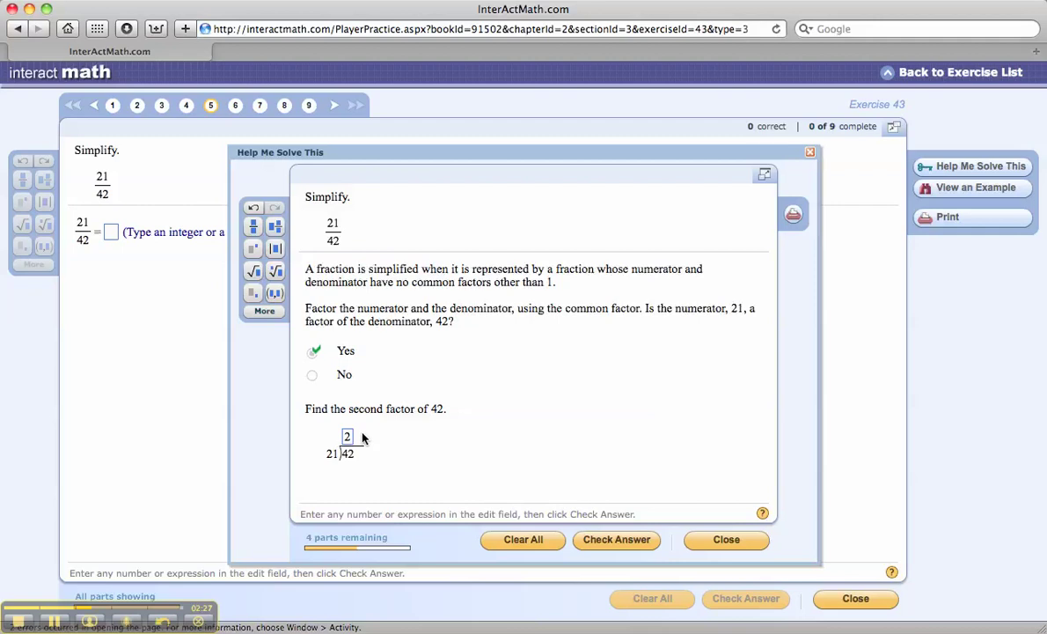
click(609, 540)
click(534, 369)
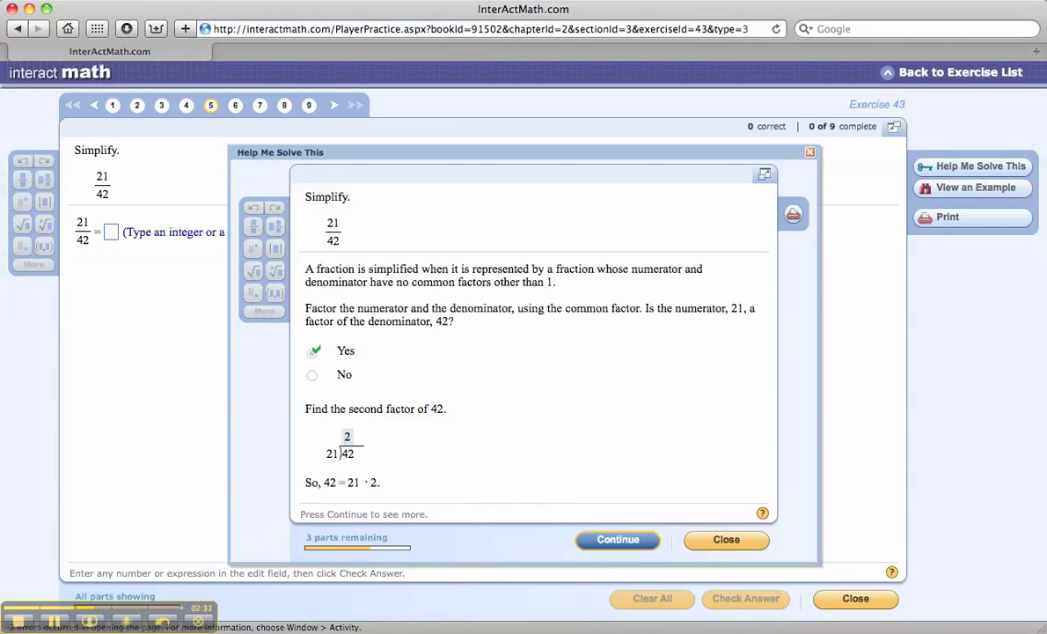
click(726, 538)
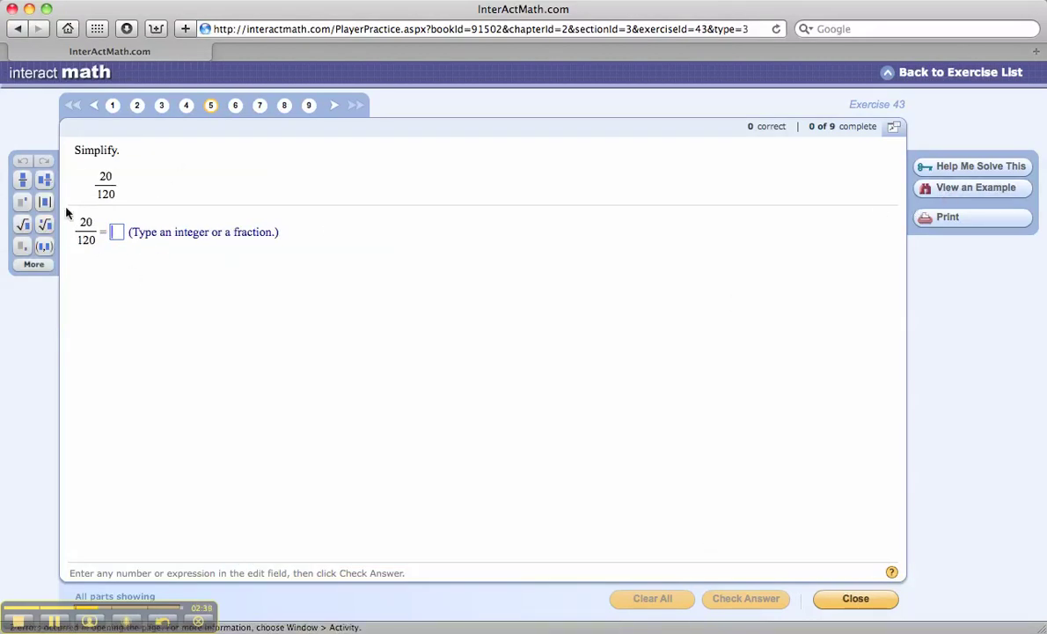
Step: View the worked example for simplifying a fraction, advance through its parts, and close it
click(977, 188)
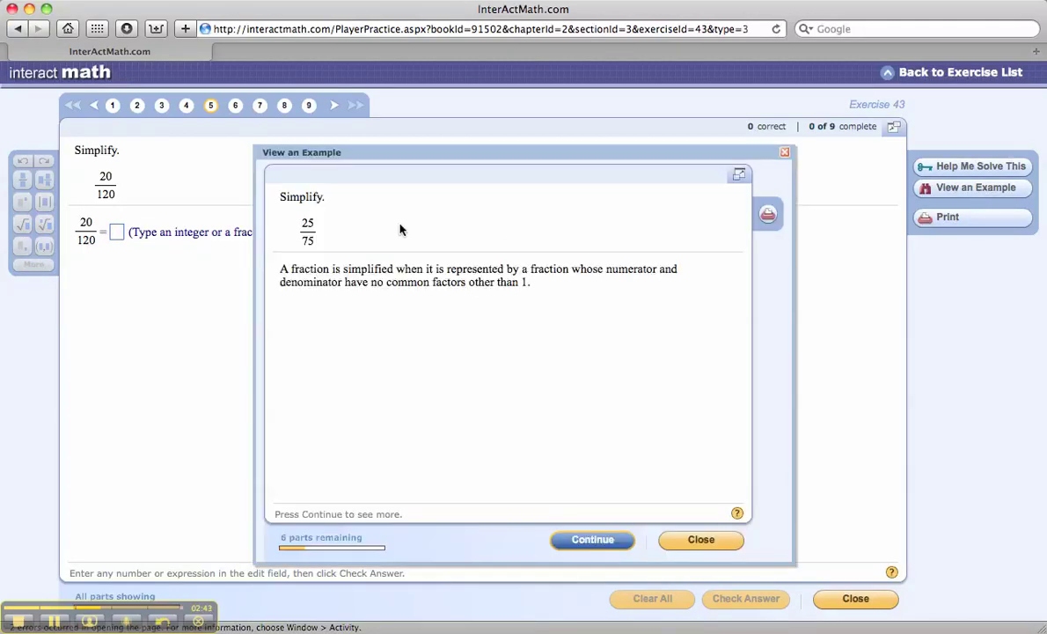
click(593, 539)
click(593, 540)
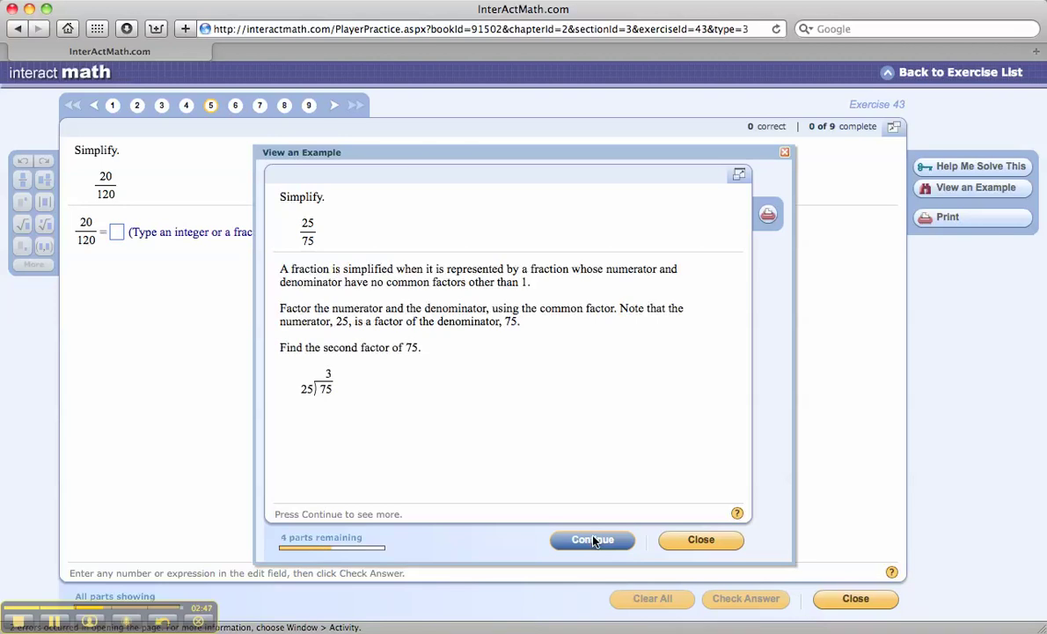
click(593, 540)
click(593, 539)
click(593, 539)
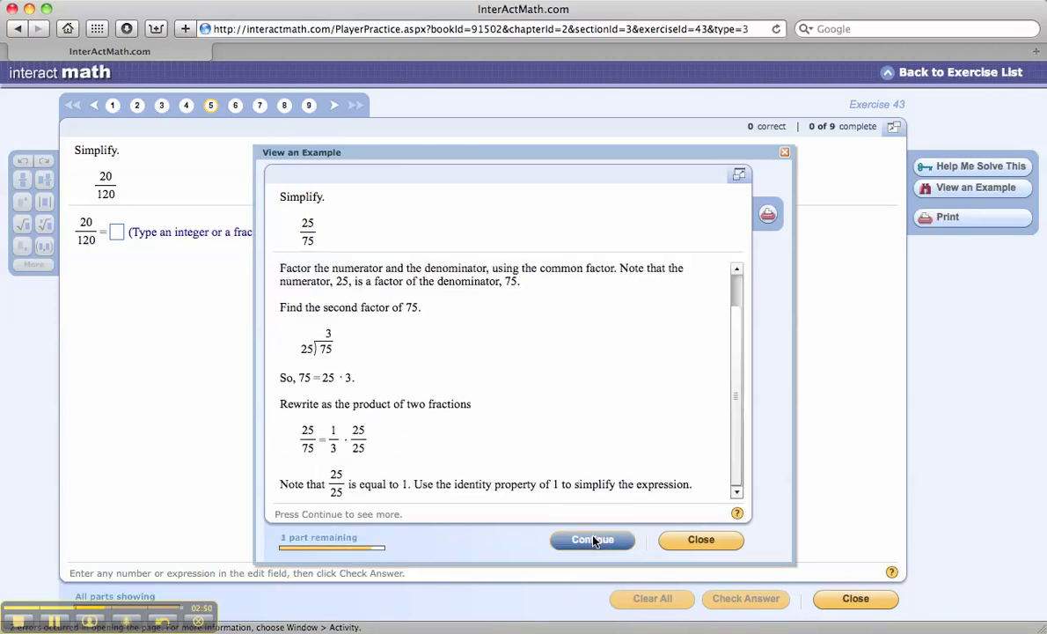
click(702, 540)
Step: Answer the 20/120 simplification with the fraction 1/6 and check the answer
click(119, 233)
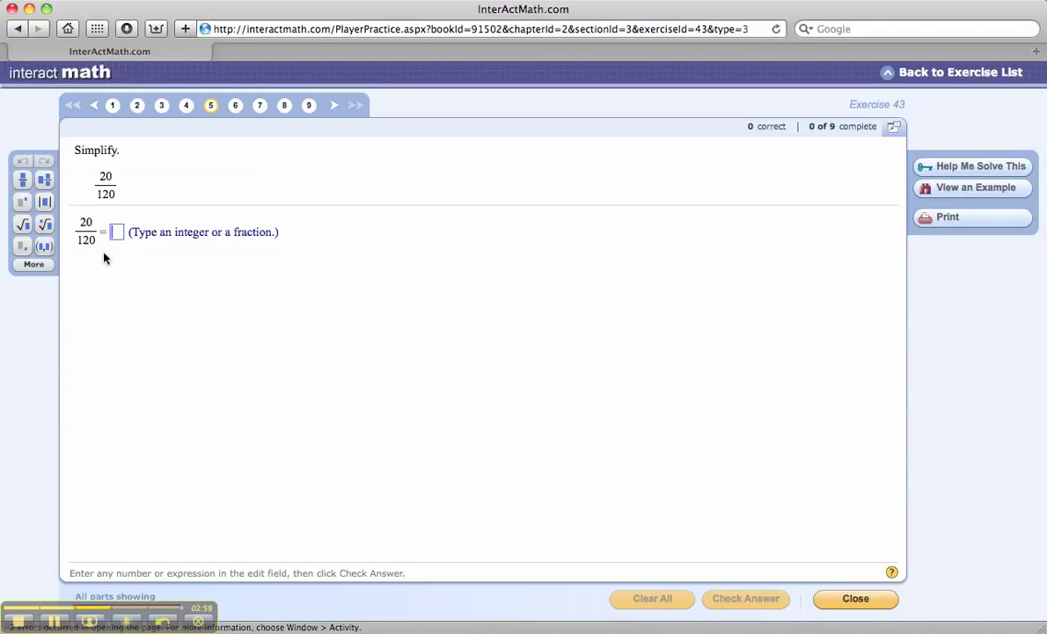
click(23, 181)
text(1/)
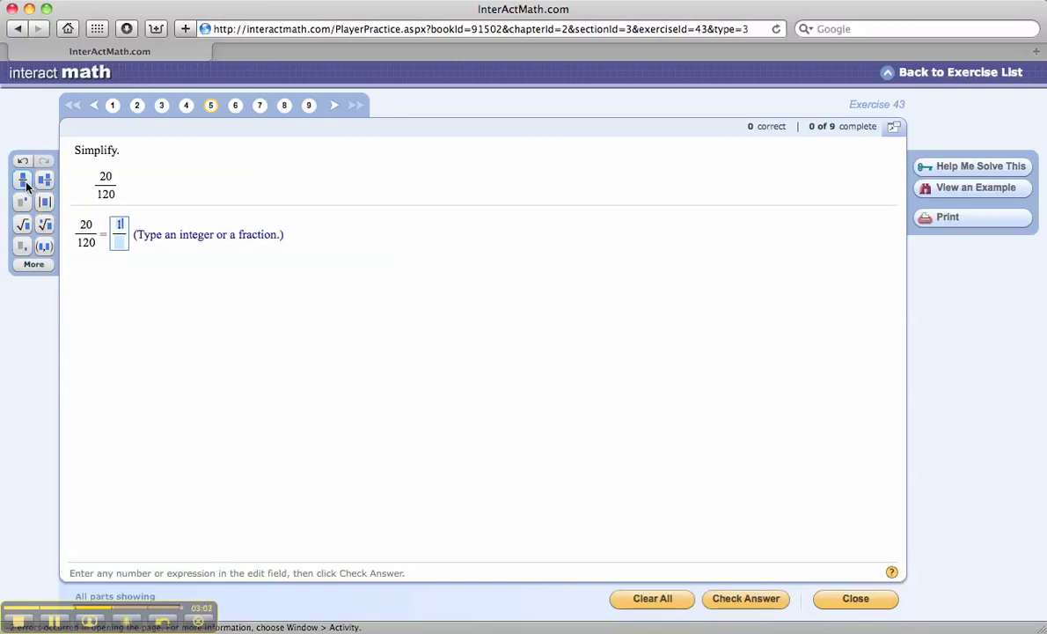
text(6)
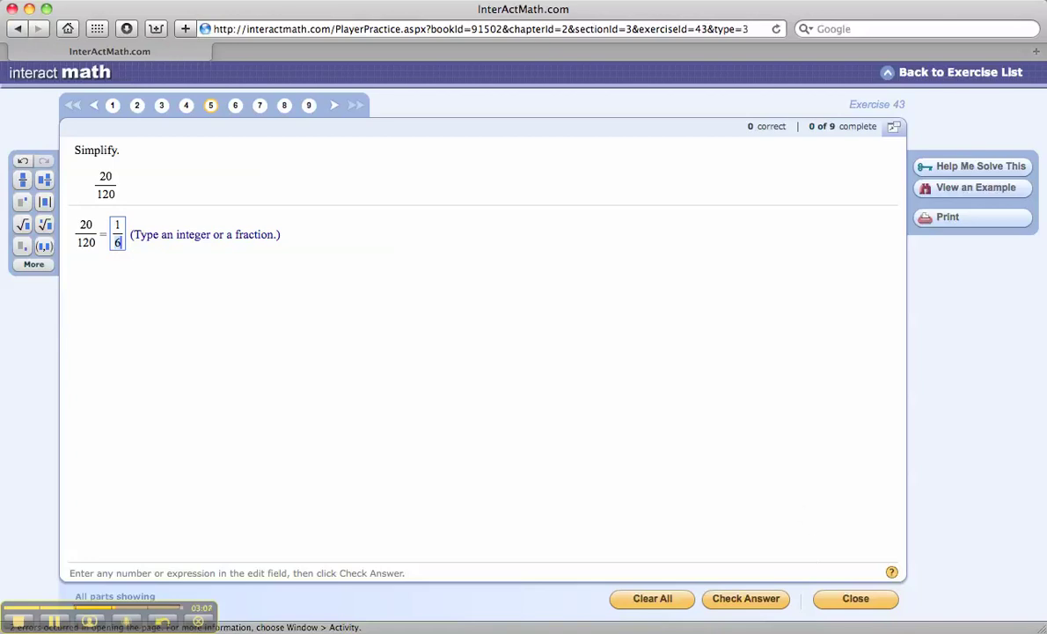
click(760, 599)
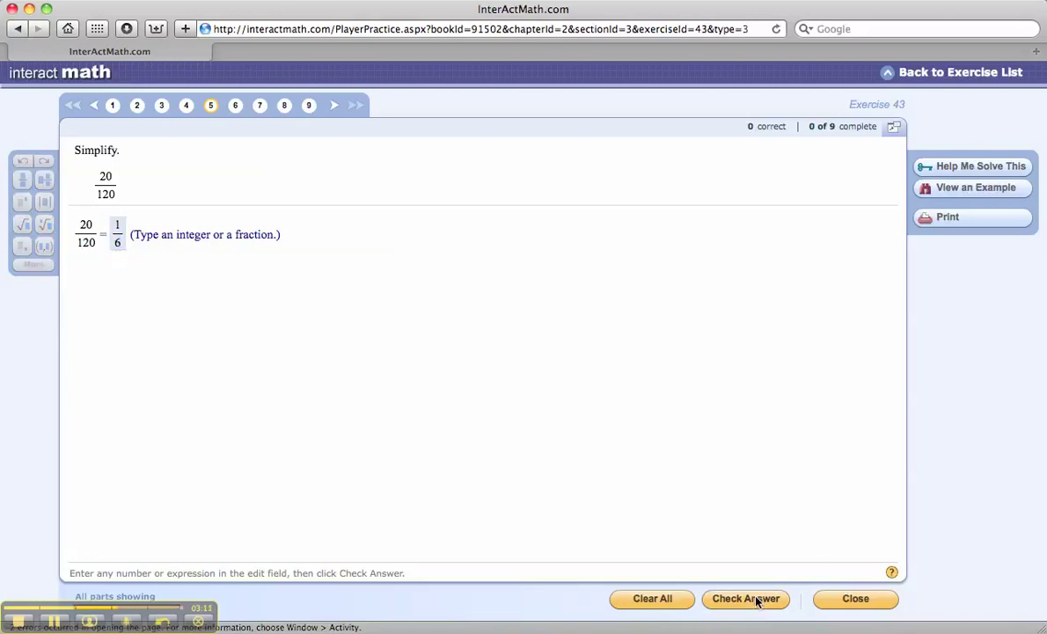
click(483, 376)
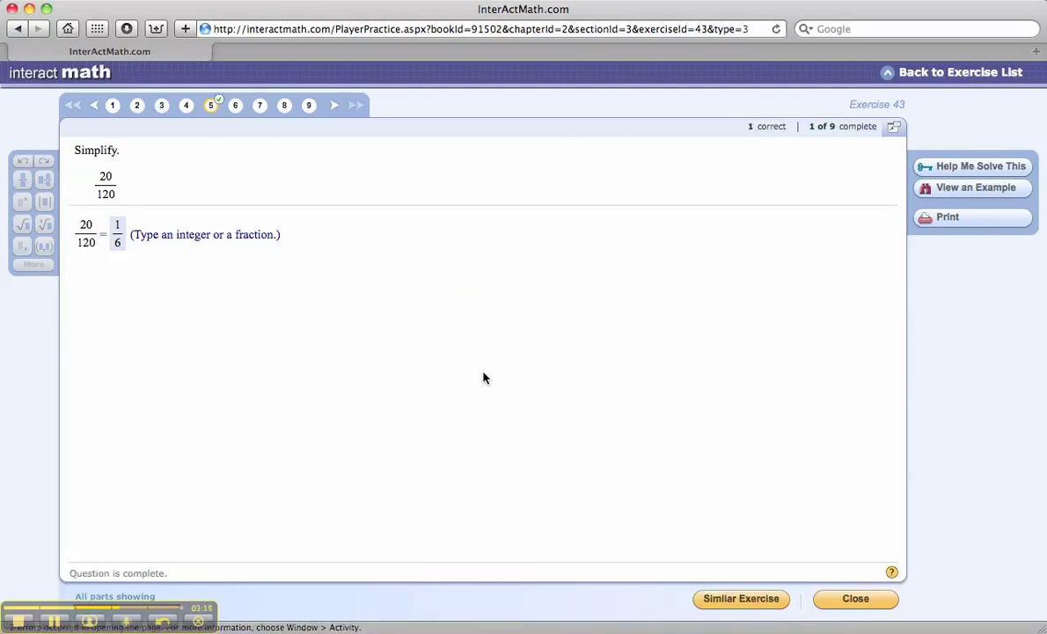
Step: Look at Exercises 47 and 51 of the set and return to the exercise list
click(743, 598)
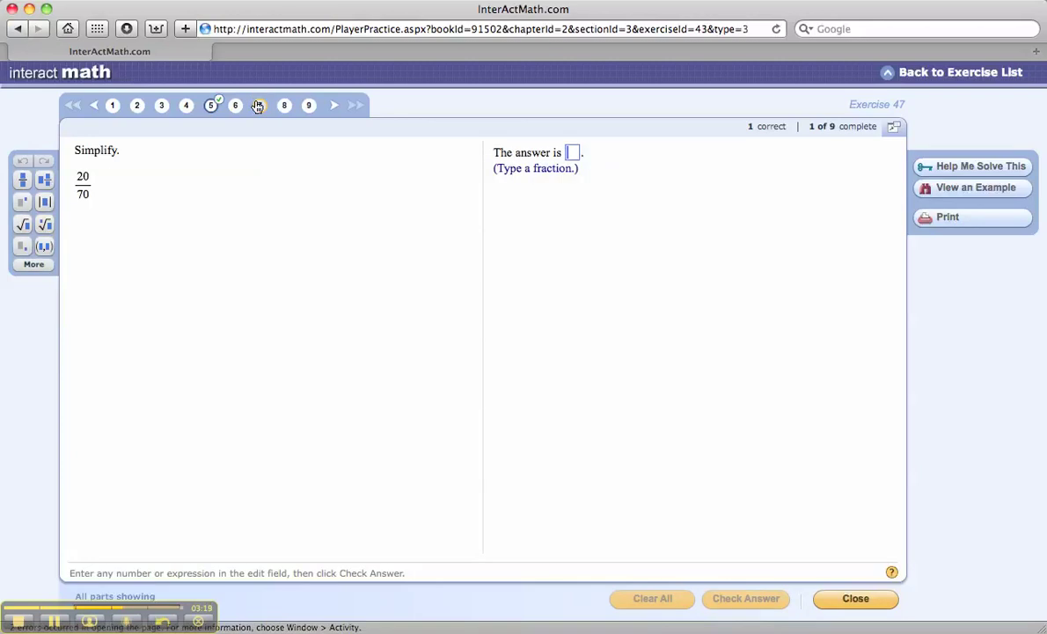
click(311, 108)
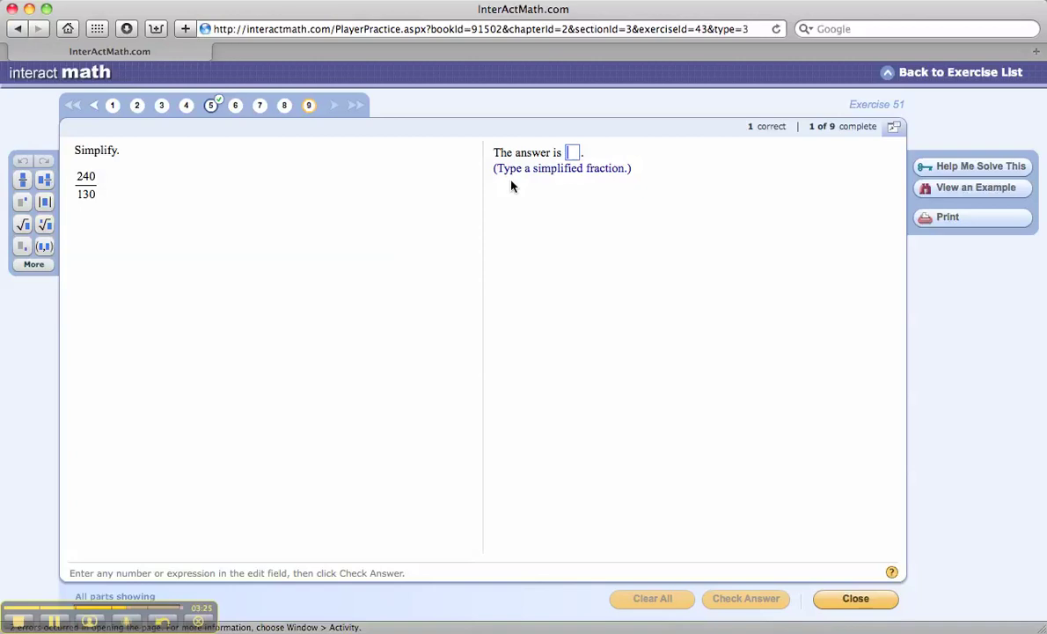
click(887, 76)
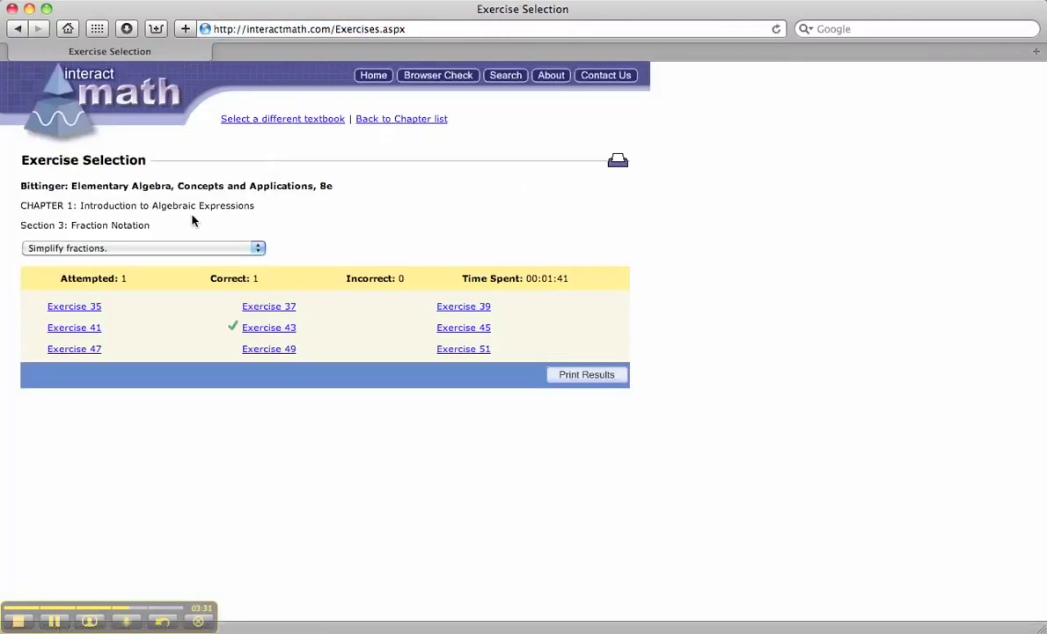
Step: Switch the objective to "Write prime factorization of a number." and open Exercise 21
click(181, 249)
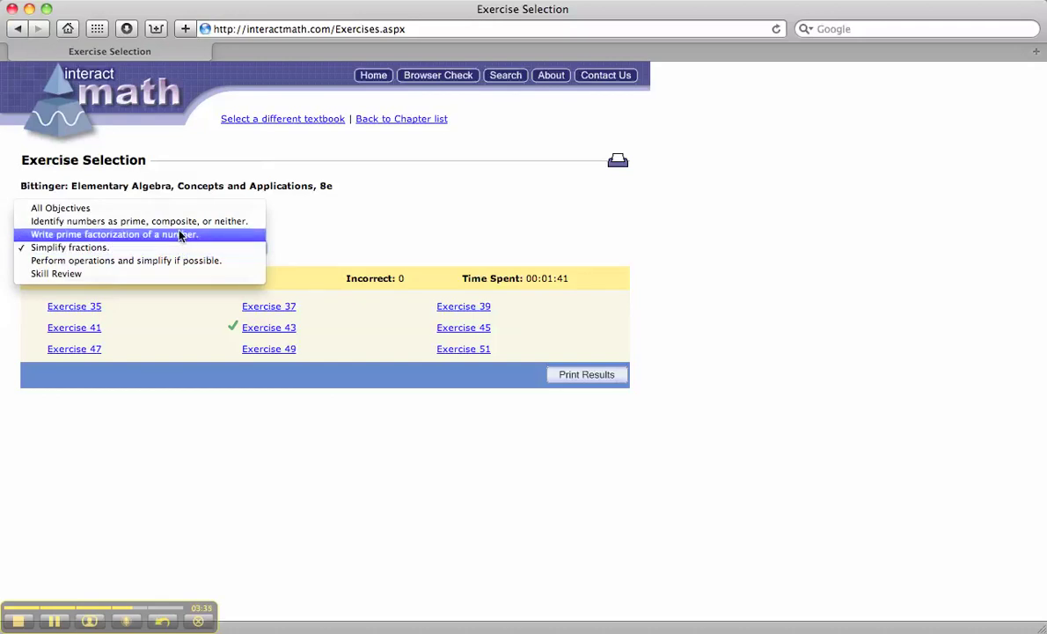
click(180, 235)
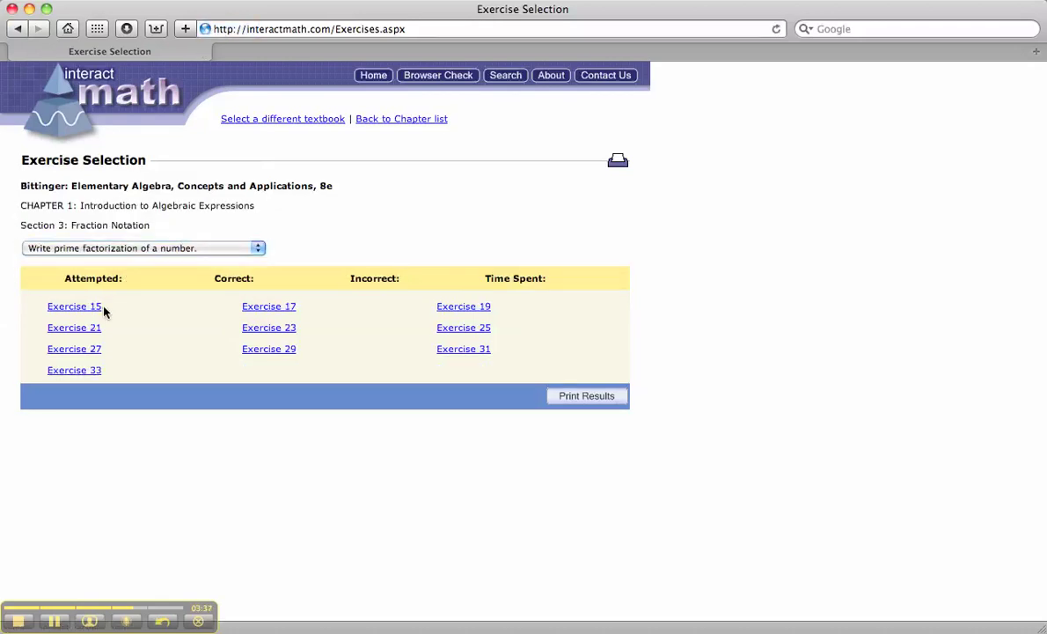
click(91, 327)
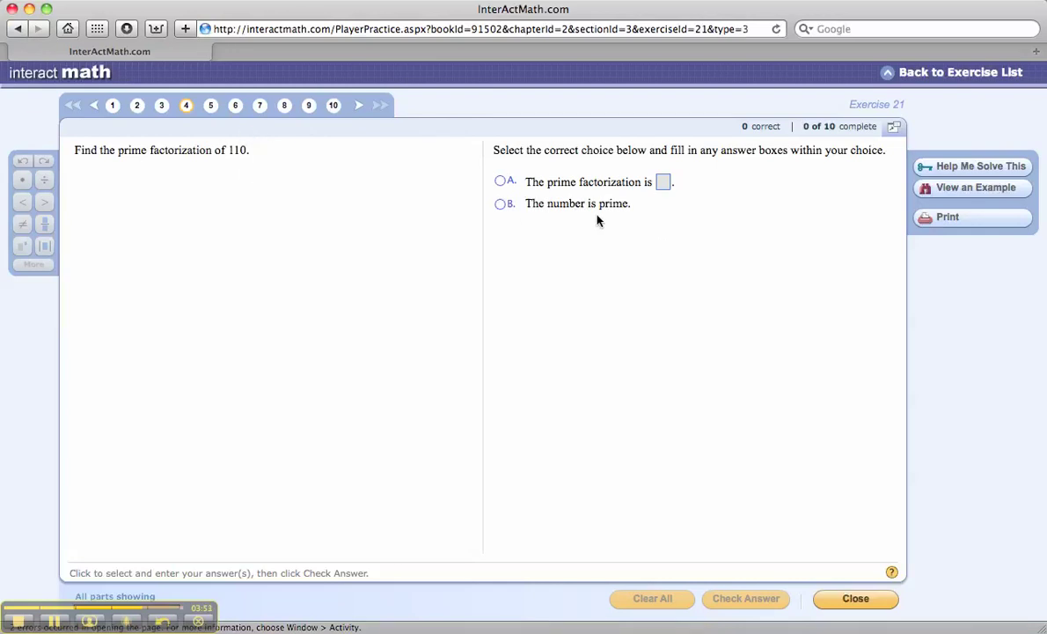
Step: Choose option A for the prime factorization of 110, enter 1 · 2 · 5 · 11, check the answer and dismiss the feedback
click(501, 181)
click(662, 183)
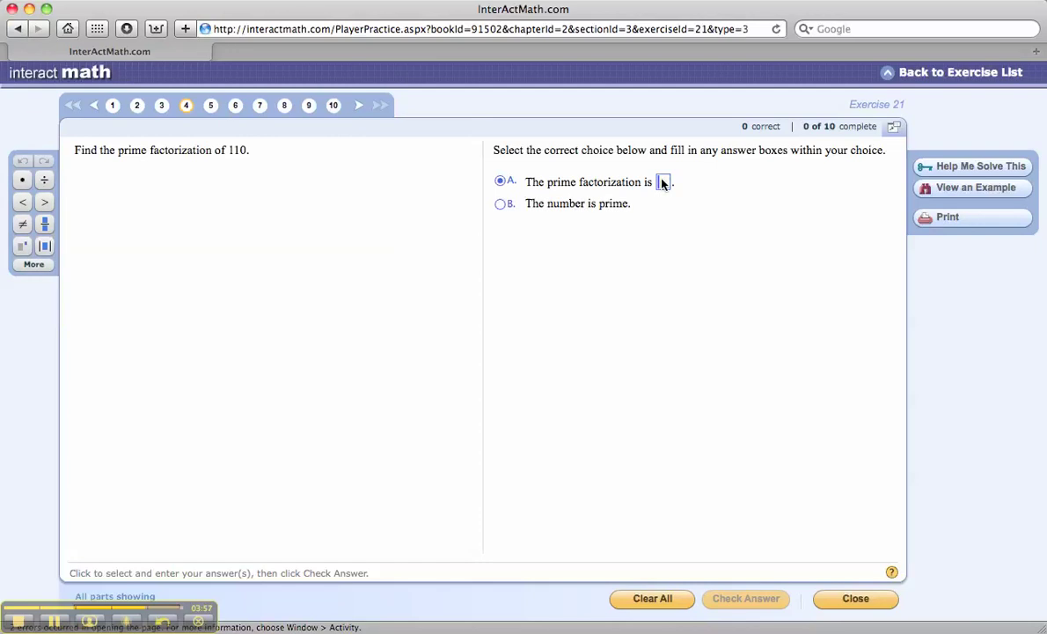
text(1)
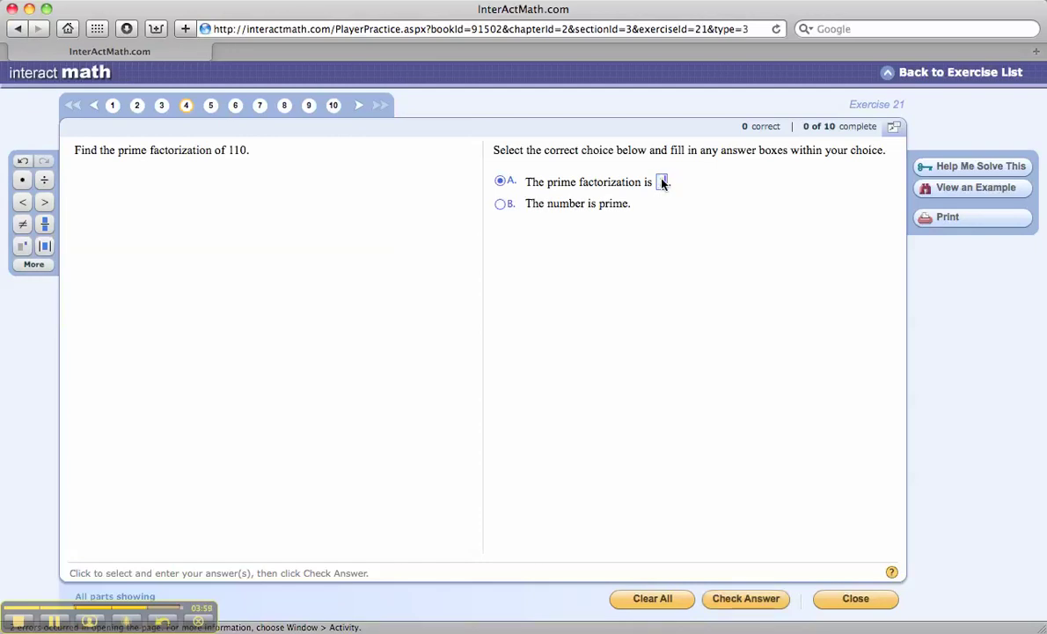
click(24, 181)
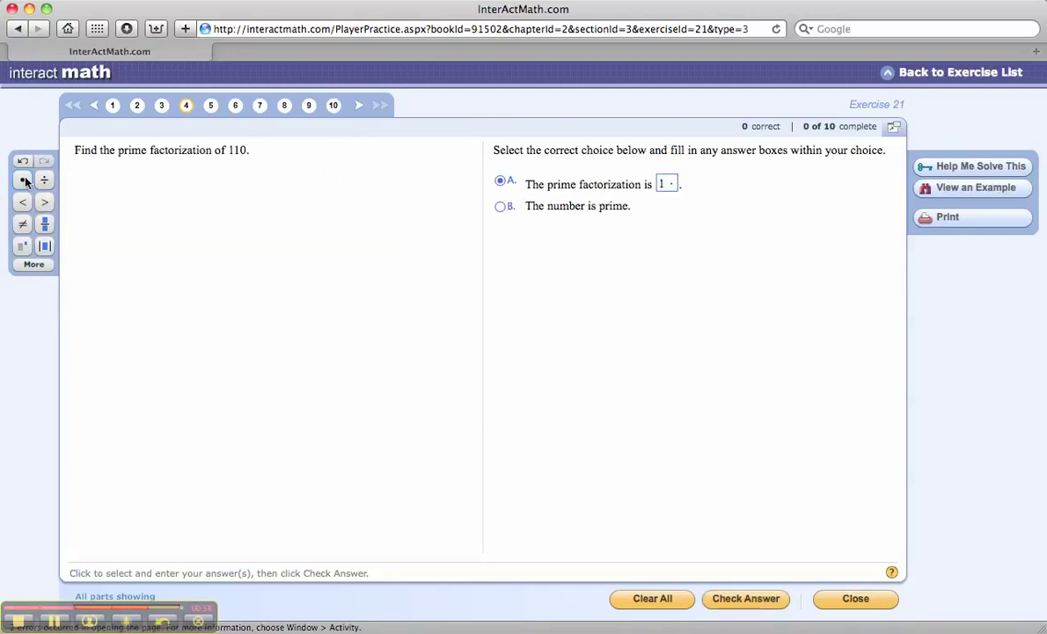
text(2)
click(24, 180)
text(5)
click(25, 180)
text(11)
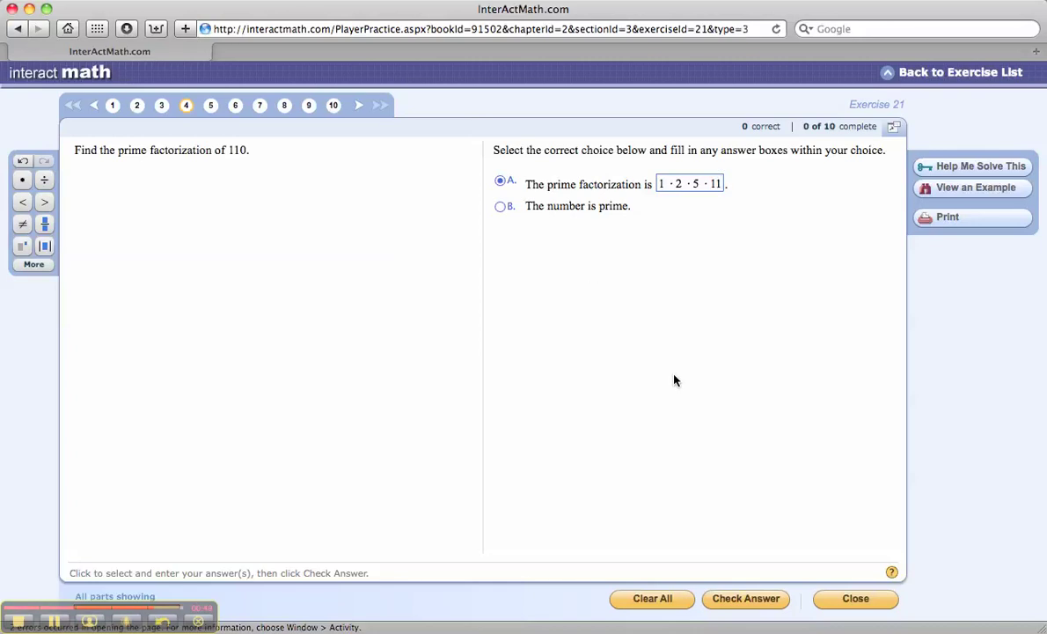
click(729, 599)
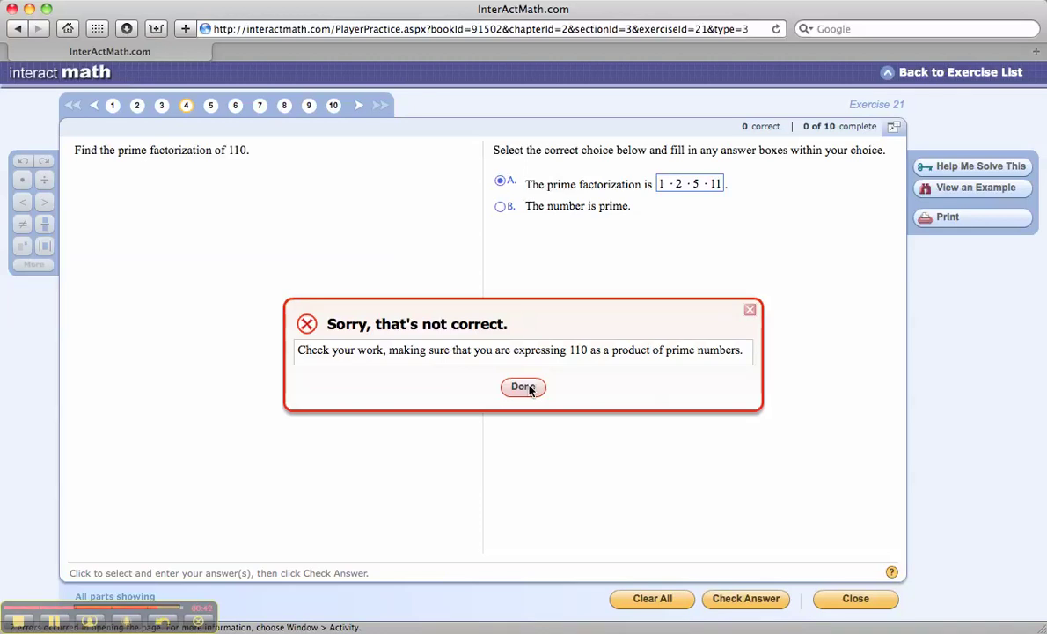
click(524, 387)
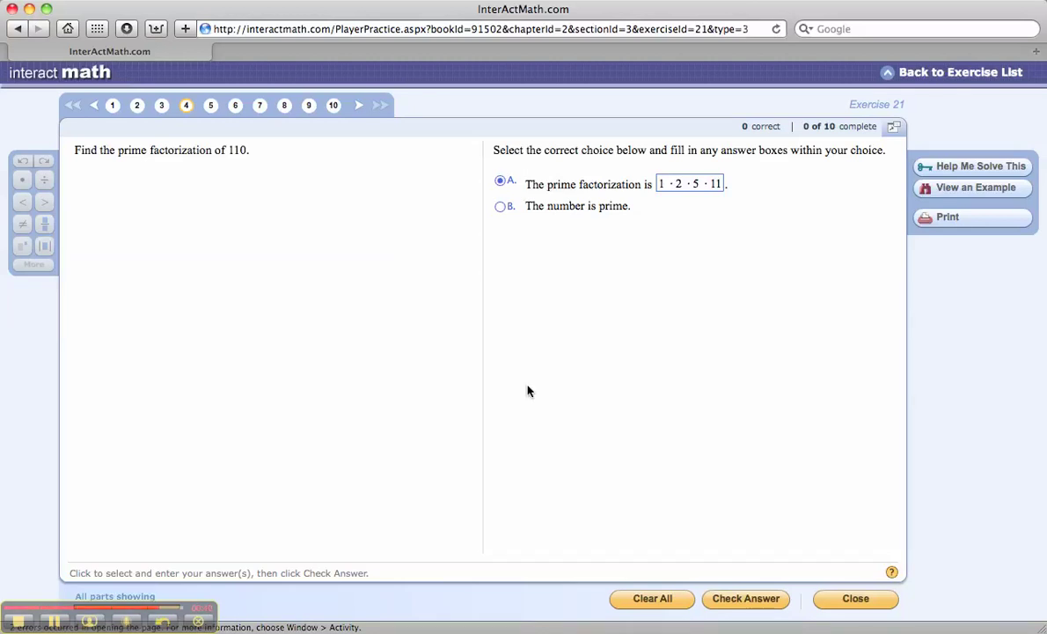
Step: Remove the factor 1 so the answer reads 2 · 5 · 11, check it again and dismiss the feedback
click(676, 187)
key(BackSpace)
key(BackSpace)
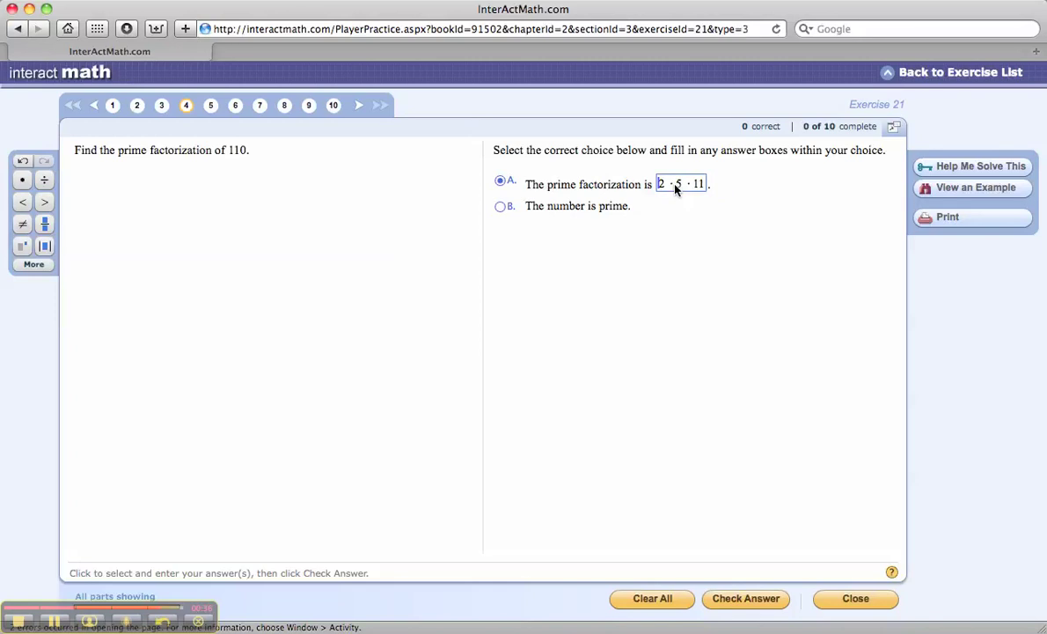
click(714, 599)
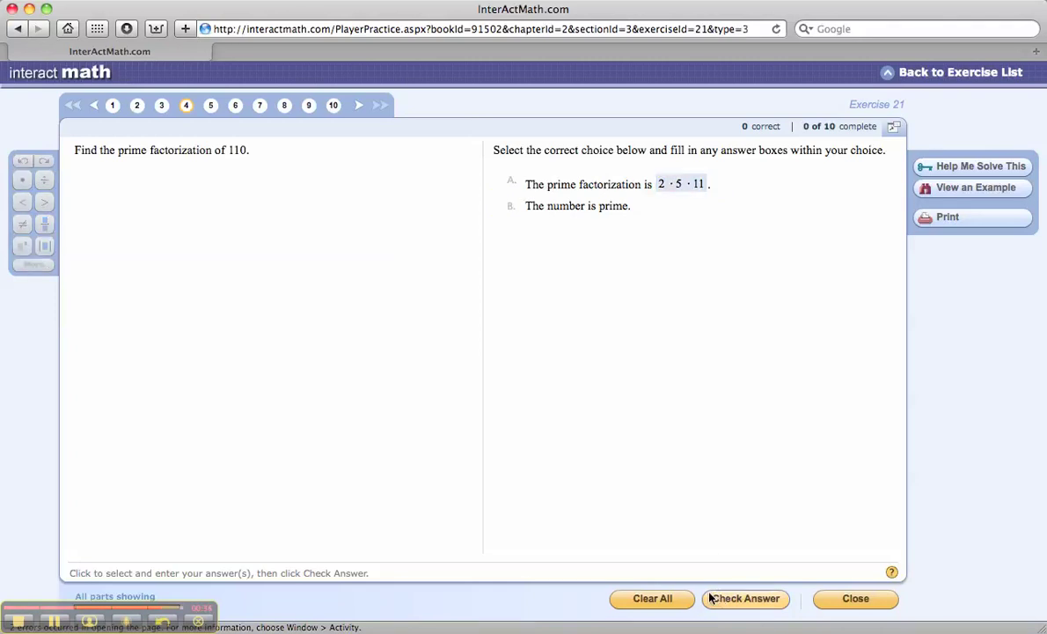
click(474, 373)
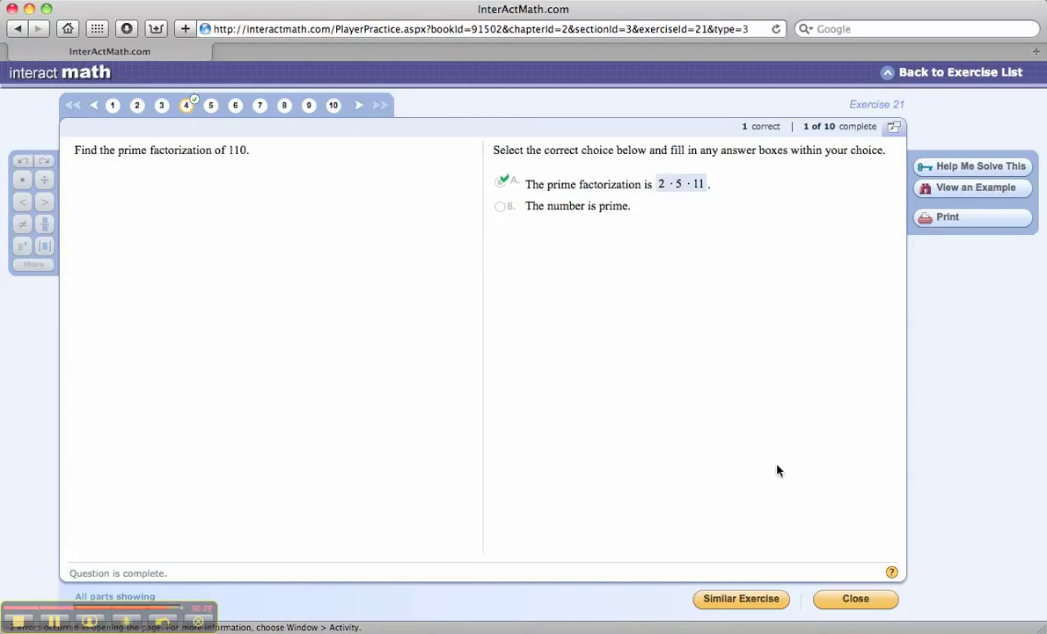
Step: Load a similar exercise and choose option A for the prime factorization of 78, leaving its answer box empty
click(759, 597)
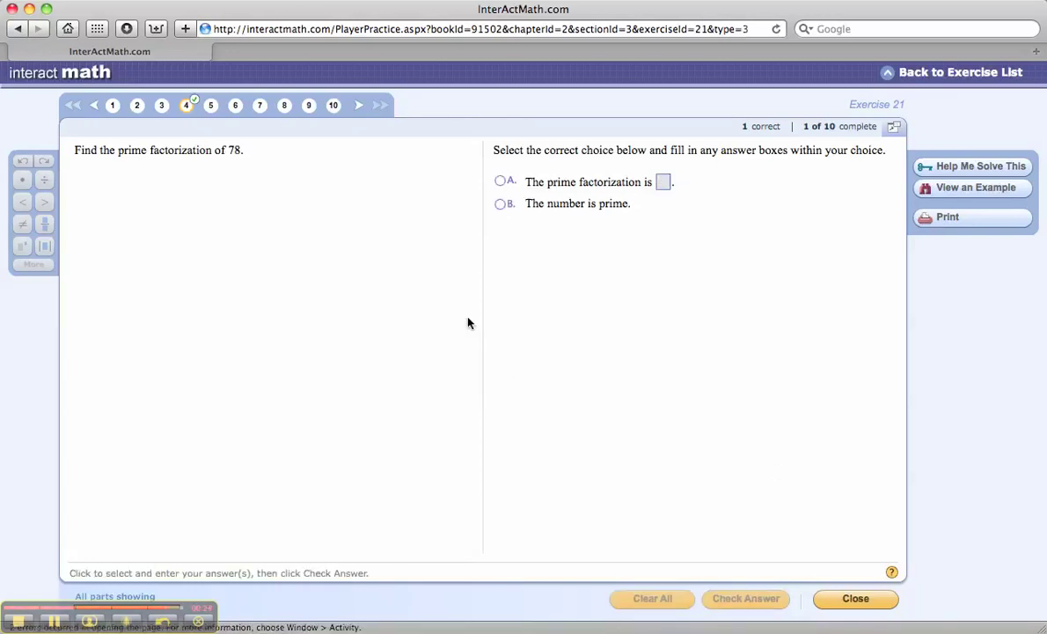
click(501, 182)
click(664, 183)
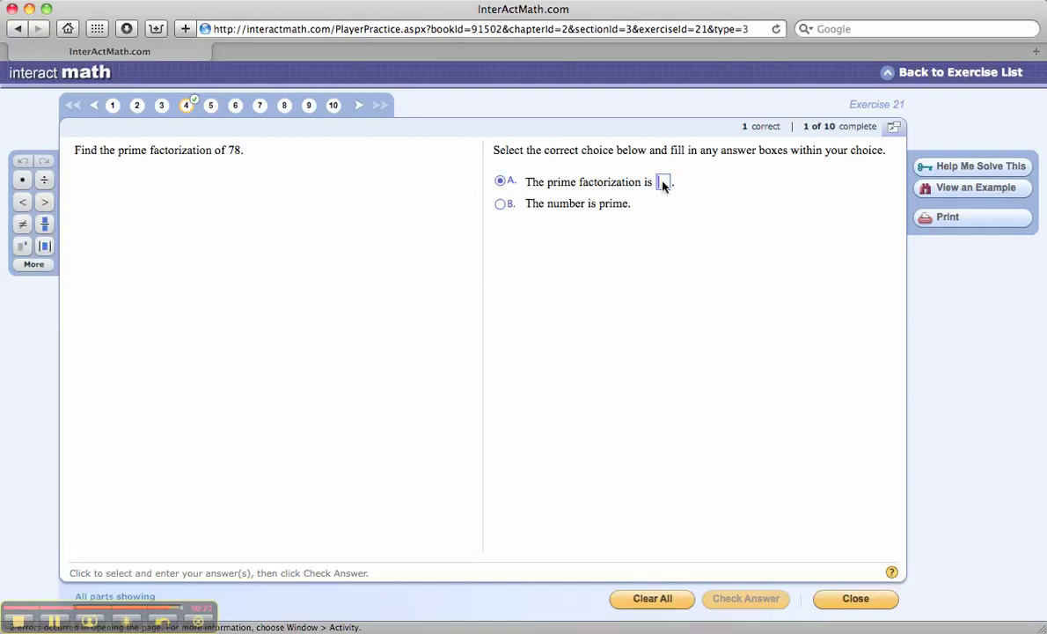
text(1)
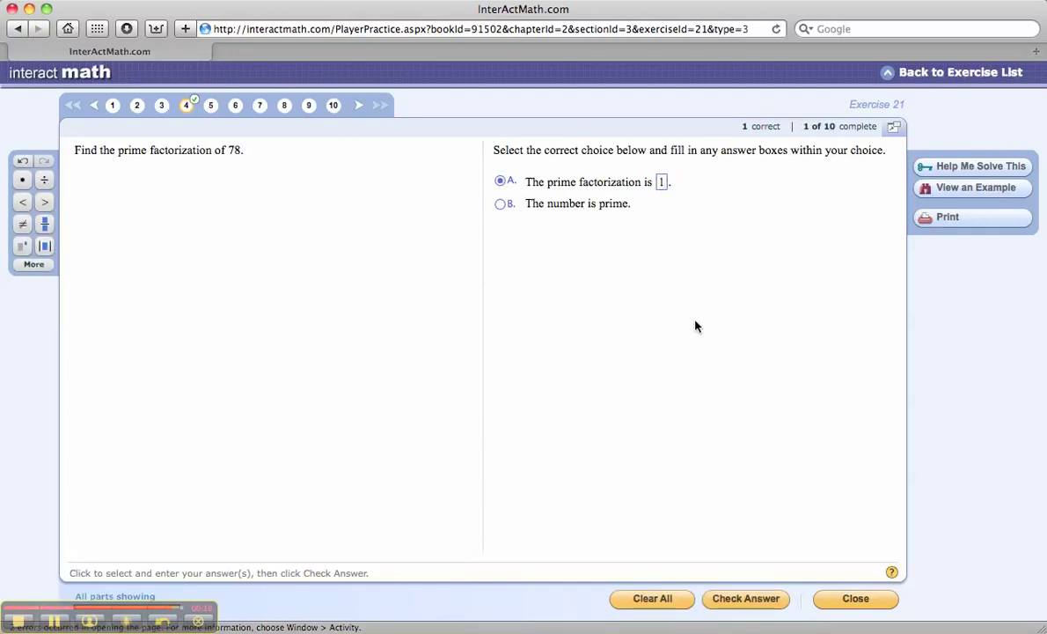
key(BackSpace)
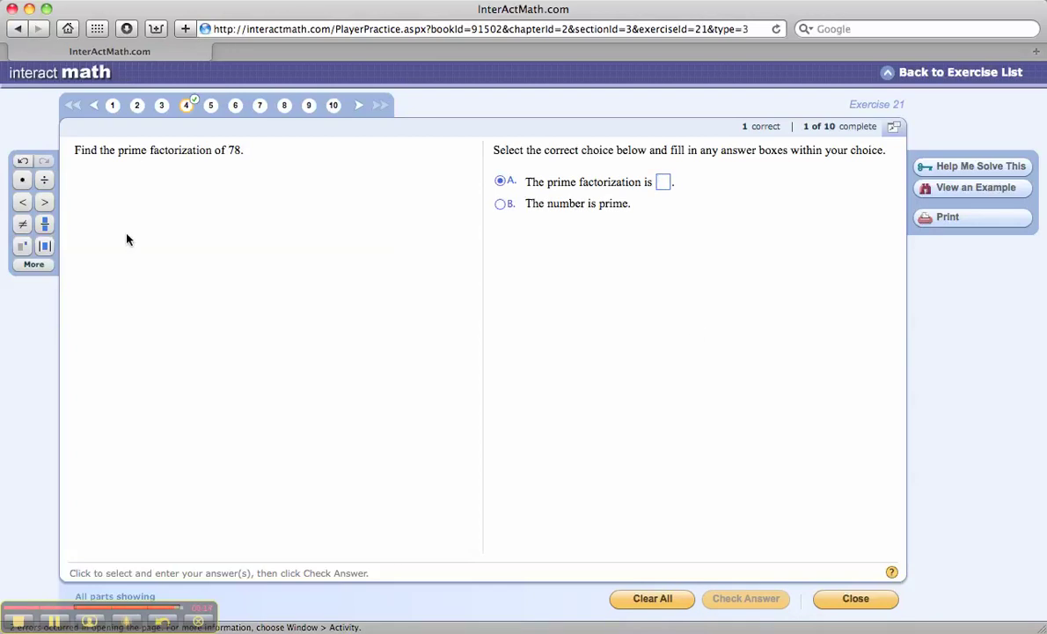
Step: Enter 2 · 3 · 13 as the prime factorization of 78, check the answer and dismiss the feedback
text(2)
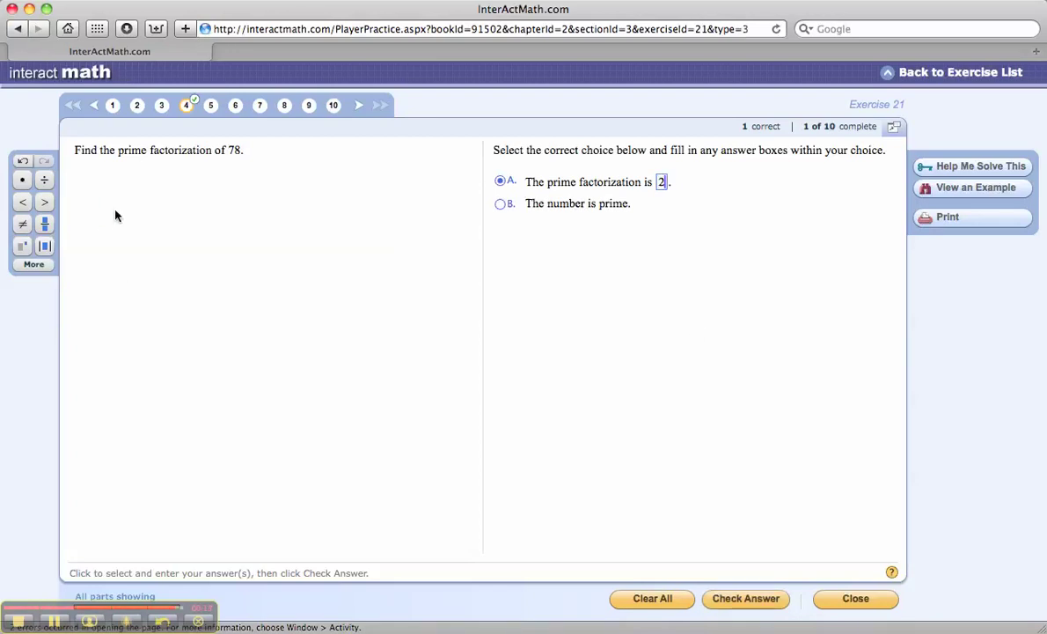
click(23, 180)
text(3)
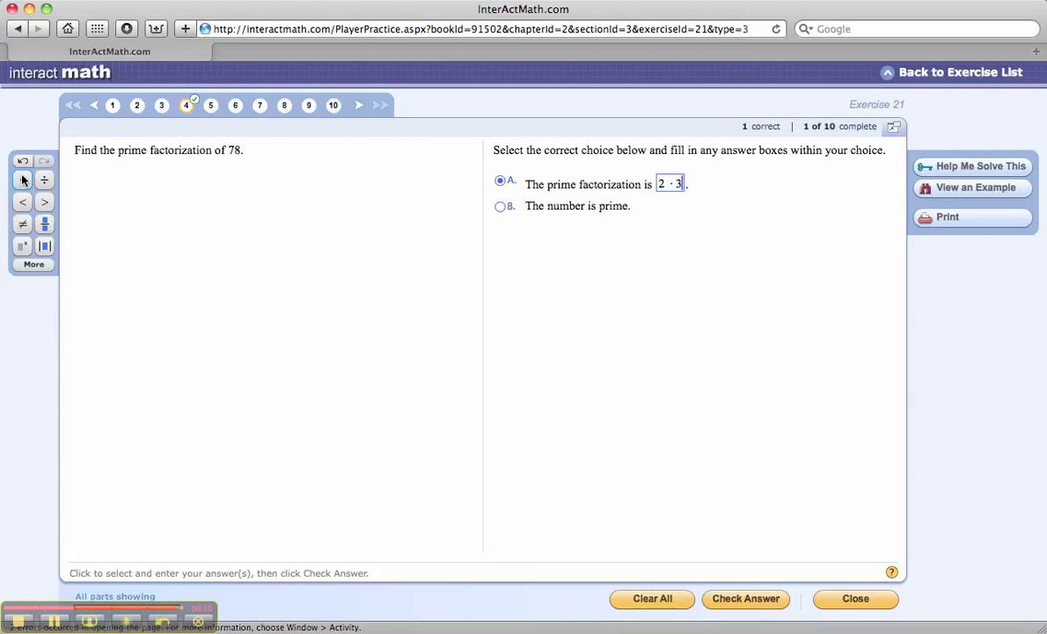
click(23, 179)
text(13)
mouse_move(730, 616)
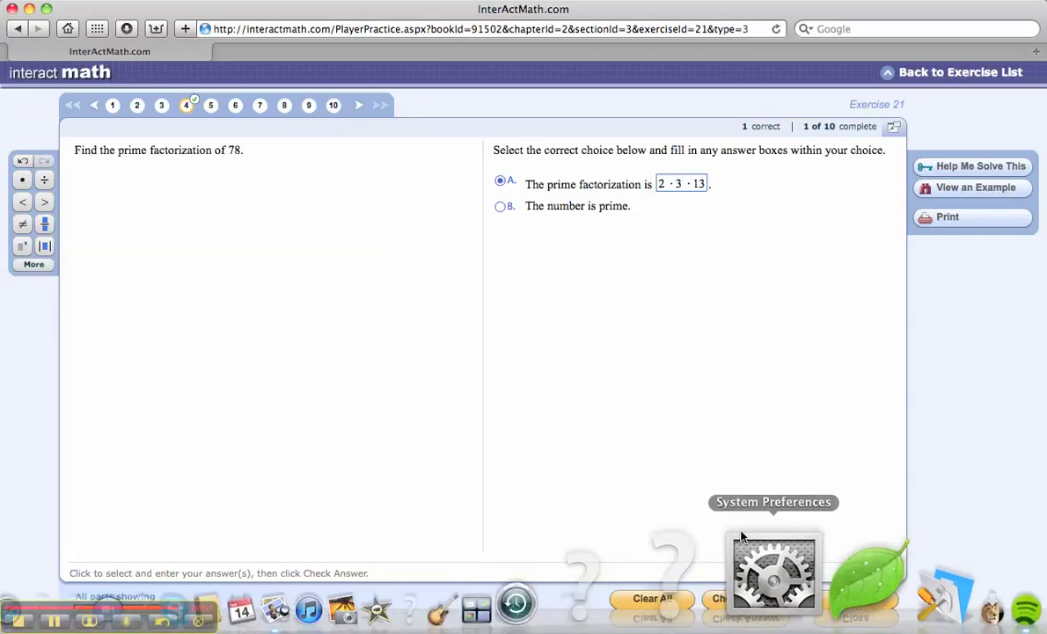
click(743, 597)
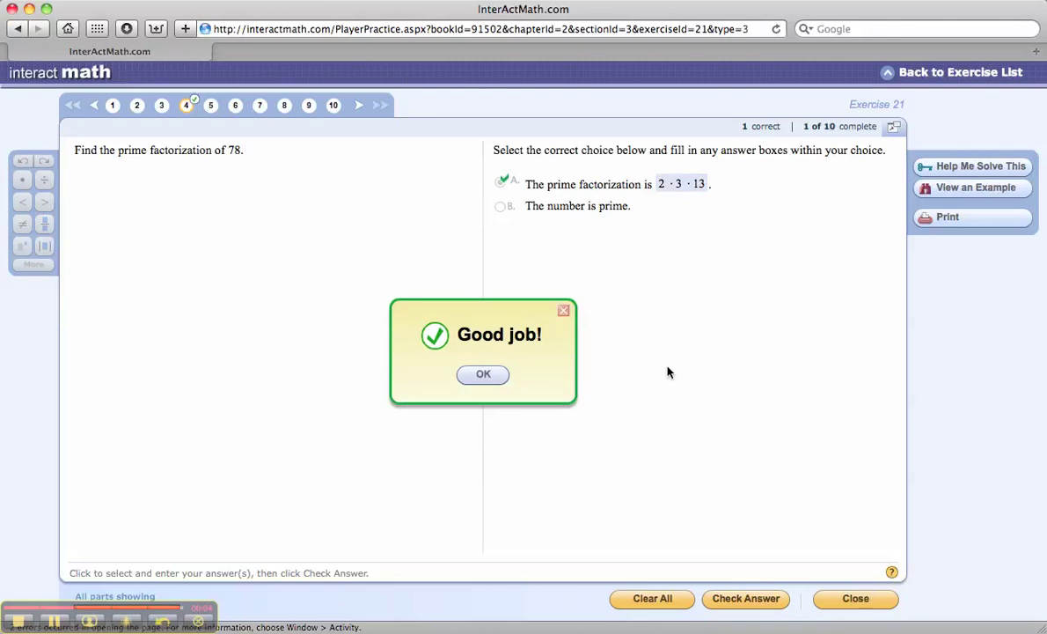
click(483, 374)
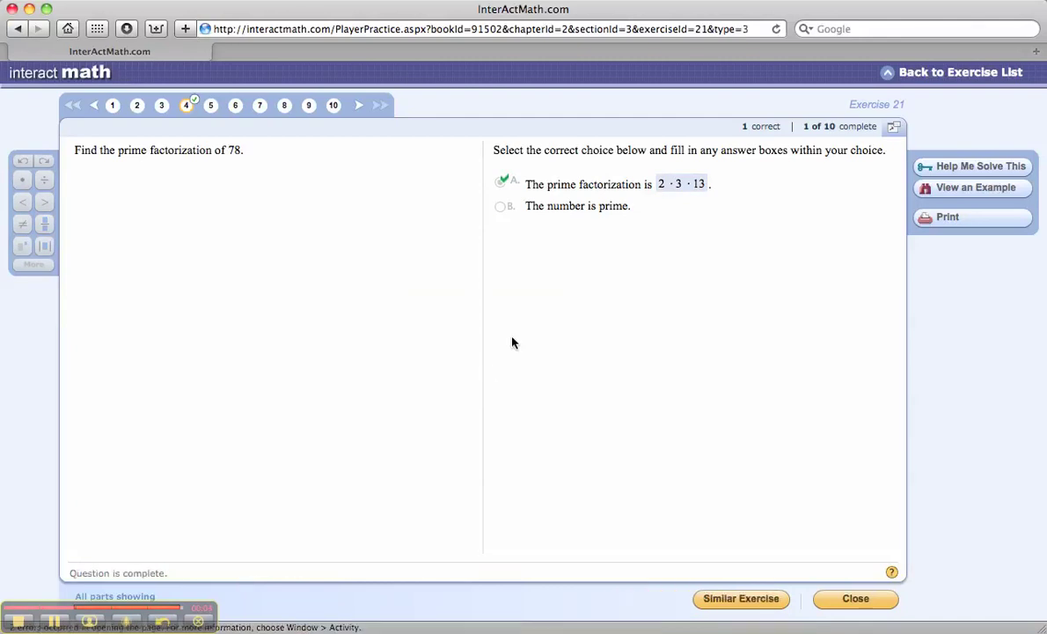